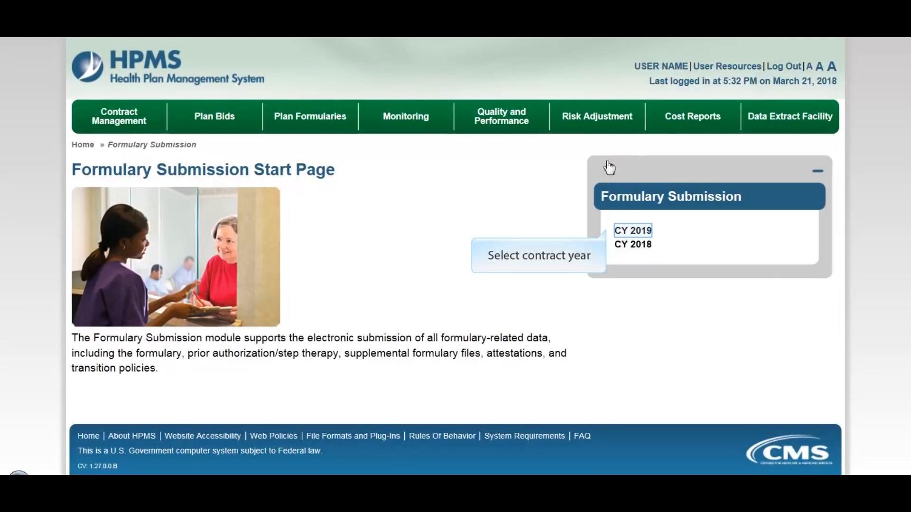
# Open the Formulary Instructions manual from the CY 2019 formulary submission documentation.
pyautogui.click(633, 230)
pyautogui.scroll(-4, 715, 329)
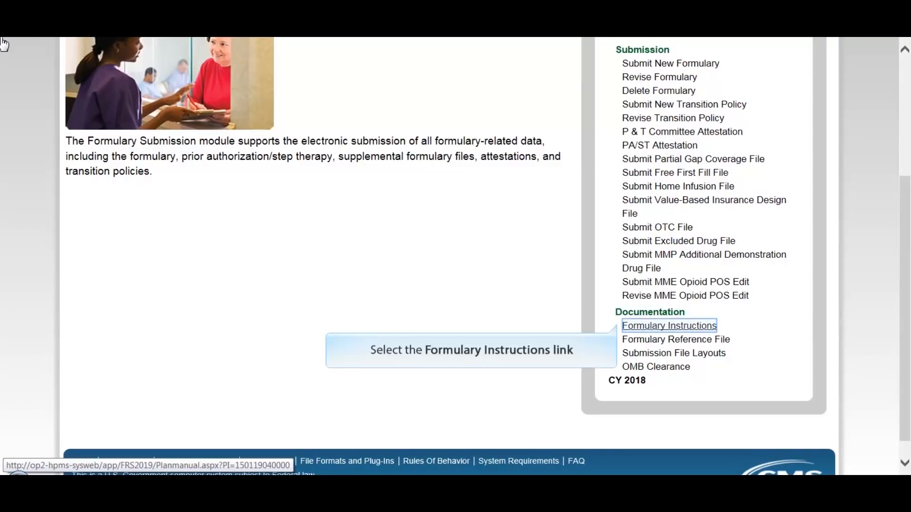
pyautogui.click(678, 327)
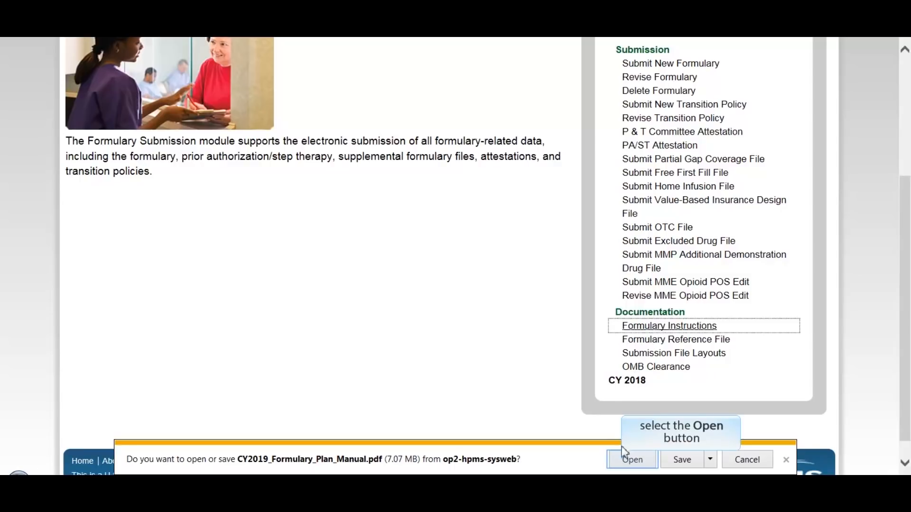
pyautogui.click(624, 463)
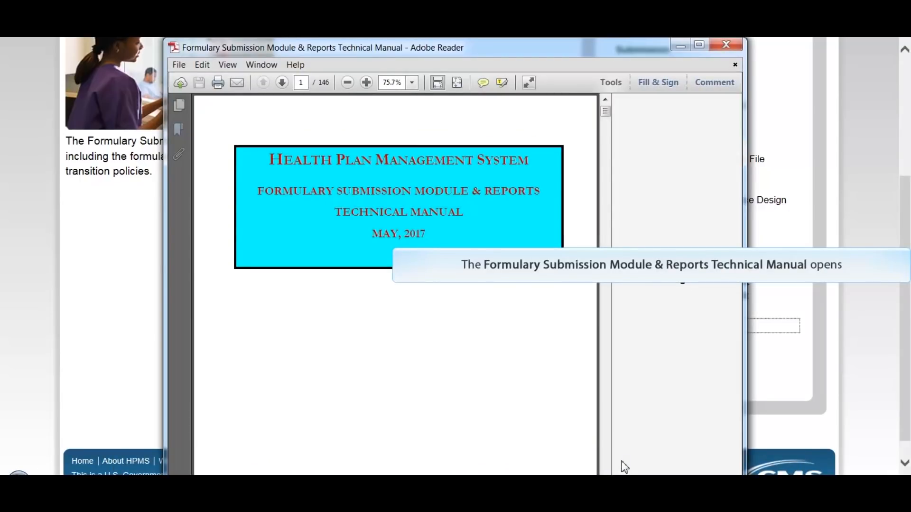
# Look through the technical manual from its table of contents to the formulary tier pages, and close it.
pyautogui.scroll(-3, 560, 294)
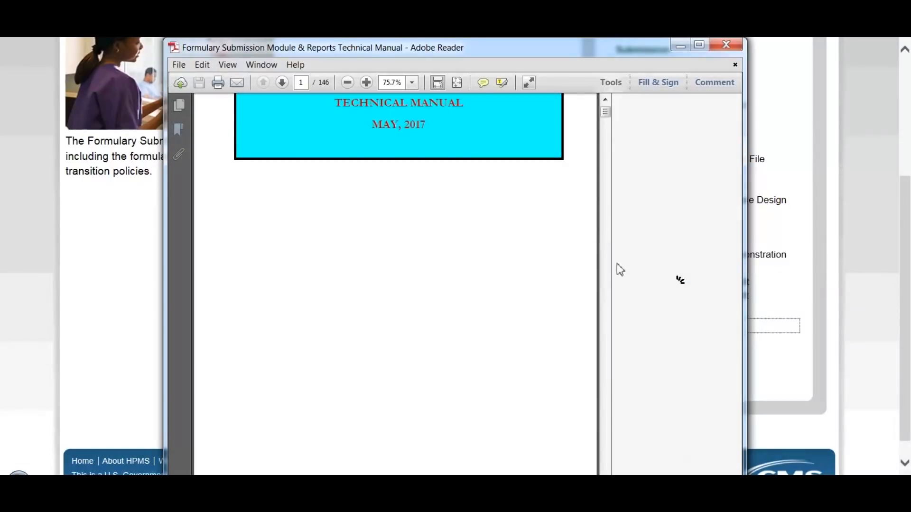
pyautogui.scroll(-10, 620, 269)
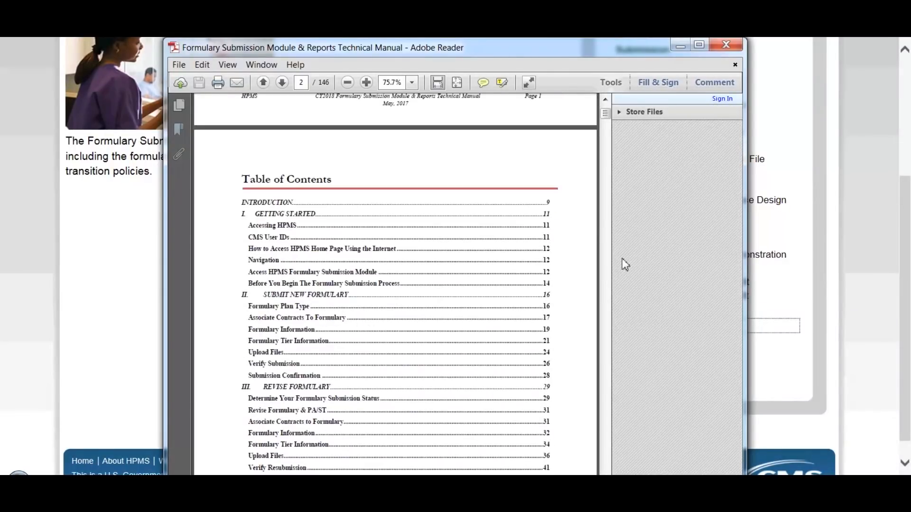
pyautogui.scroll(-1, 625, 265)
pyautogui.scroll(-1, 625, 265)
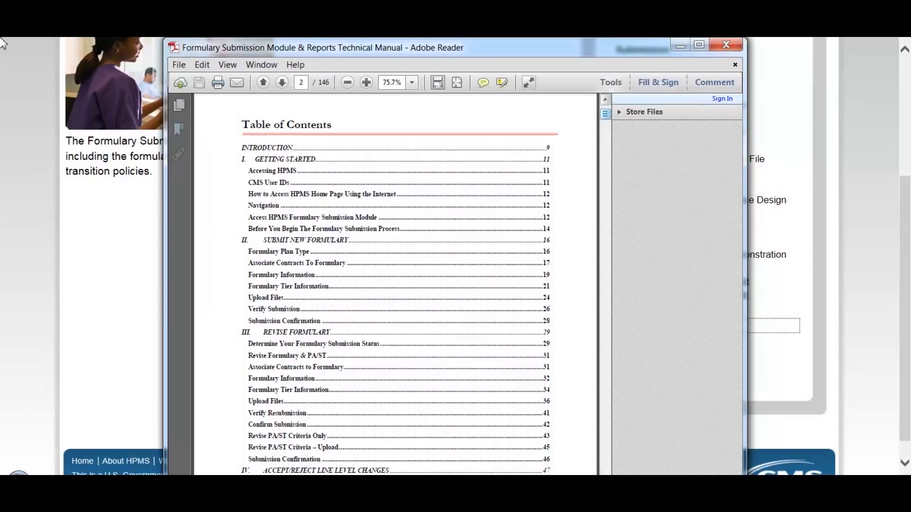
pyautogui.click(607, 135)
pyautogui.moveTo(606, 134); pyautogui.dragTo(605, 174)
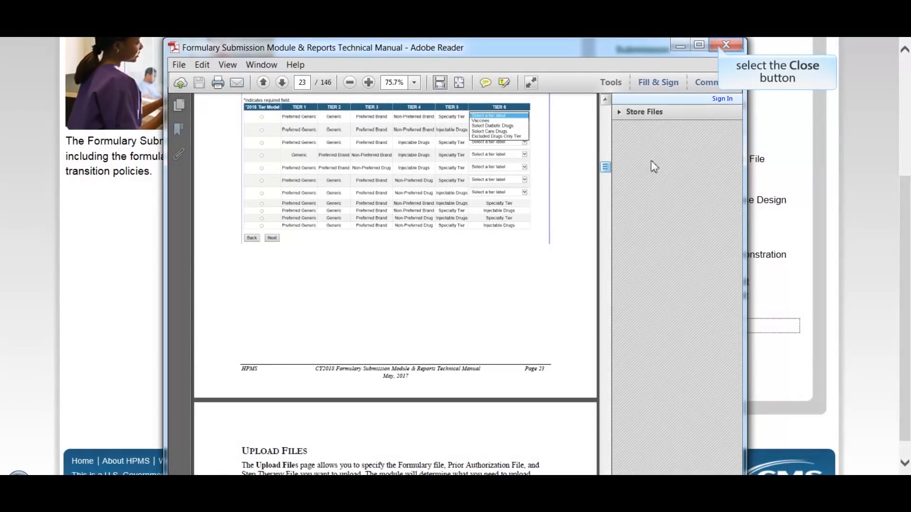
pyautogui.click(721, 45)
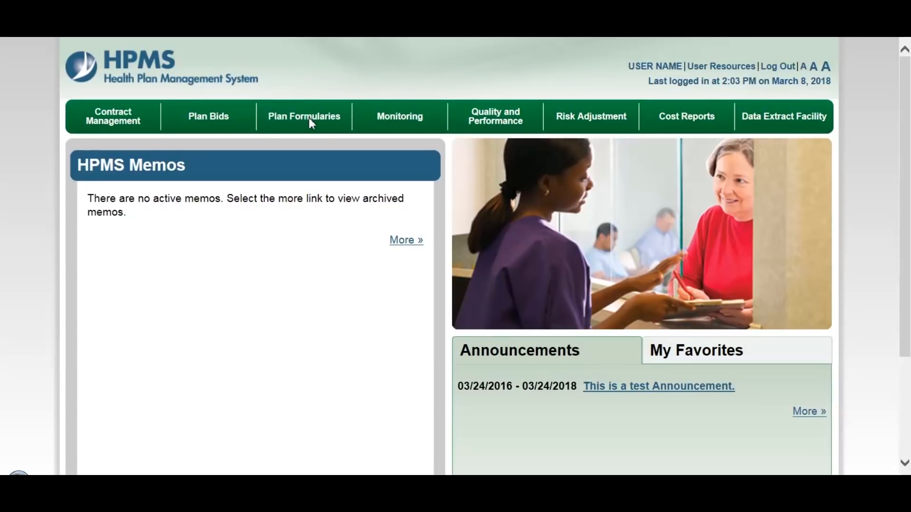
# Go to the Submission File Layouts page of the Formulary Submission module for contract year 2019.
pyautogui.click(309, 118)
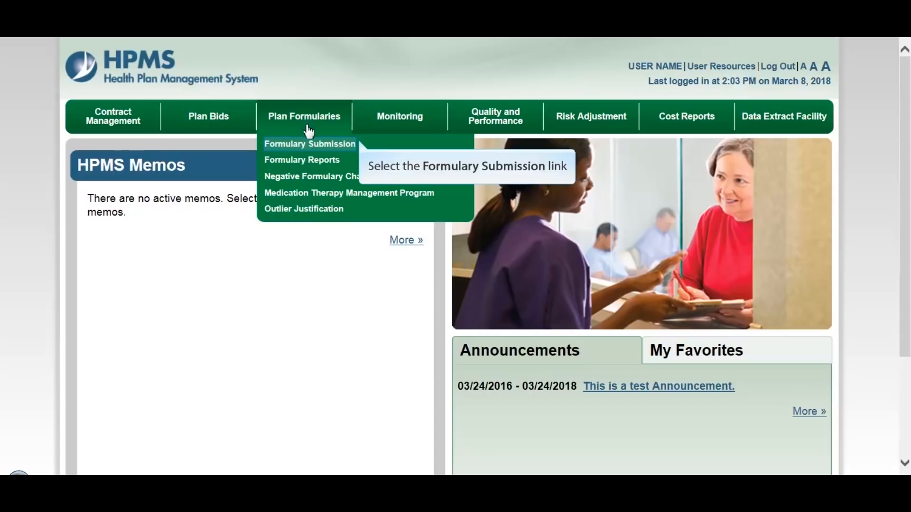
pyautogui.click(307, 144)
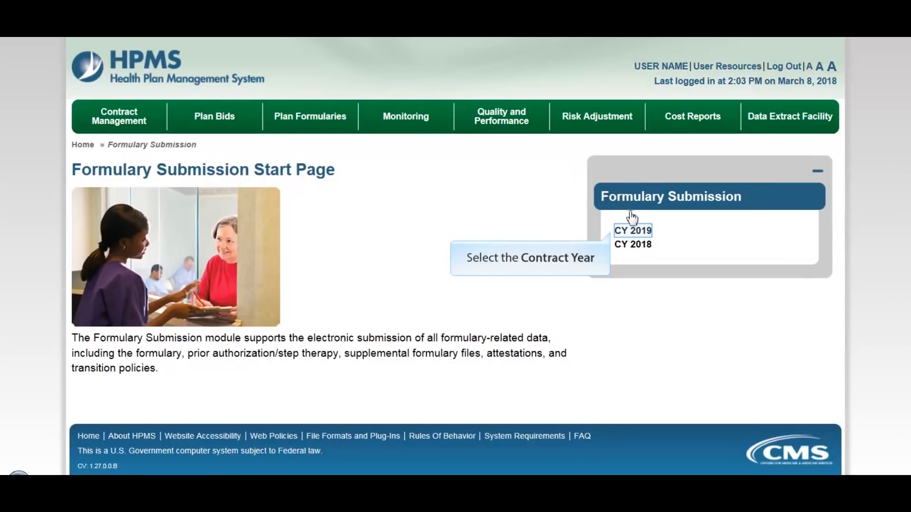
pyautogui.click(632, 231)
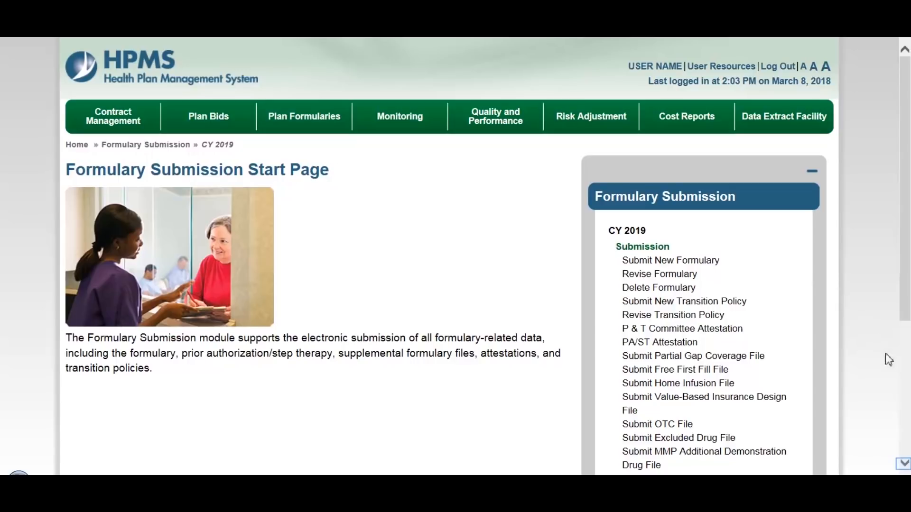
pyautogui.click(904, 464)
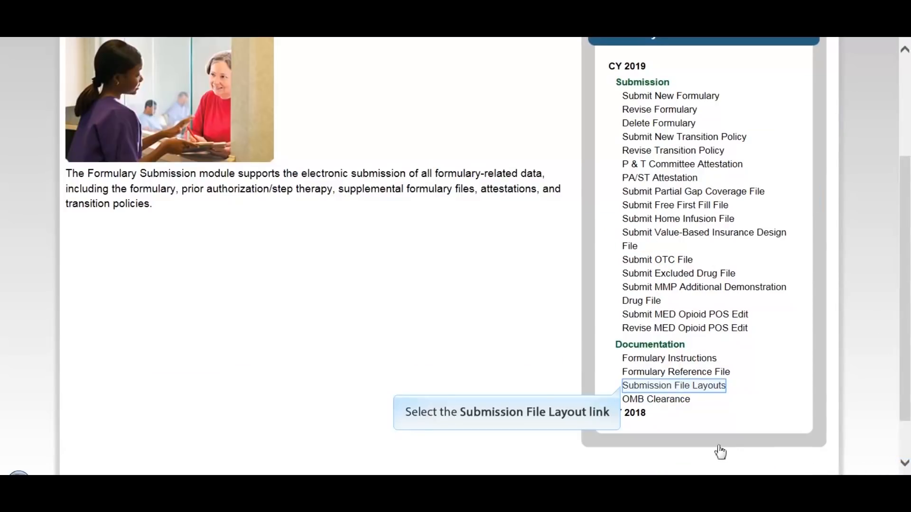
pyautogui.click(654, 389)
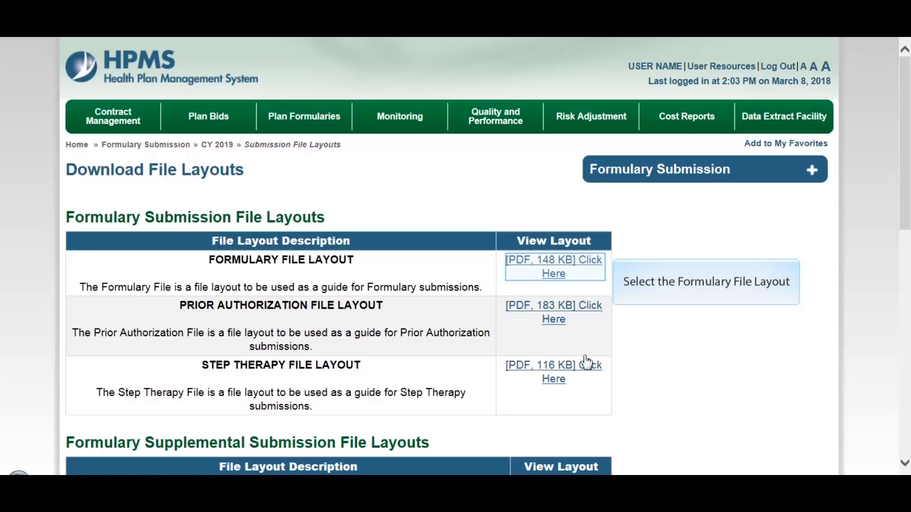
# Open the Formulary File Layout PDF, review its record fields, and close the document.
pyautogui.click(563, 266)
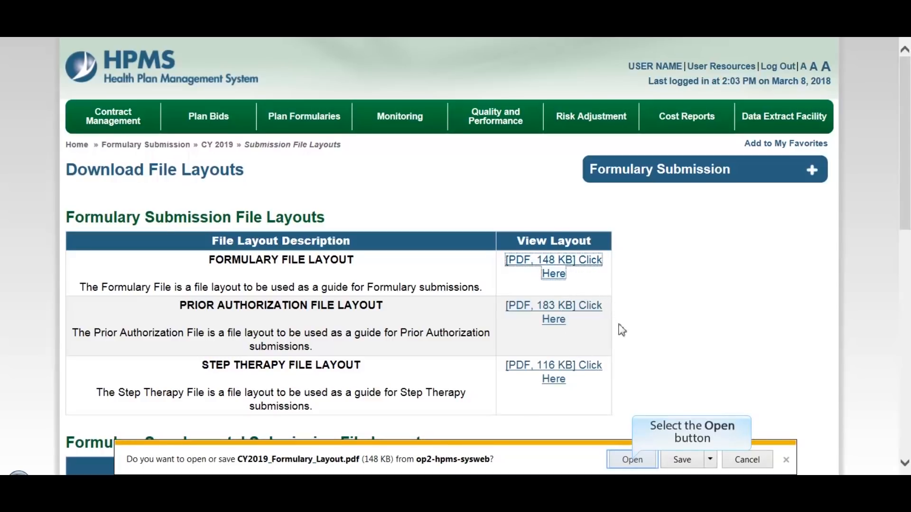
pyautogui.click(633, 460)
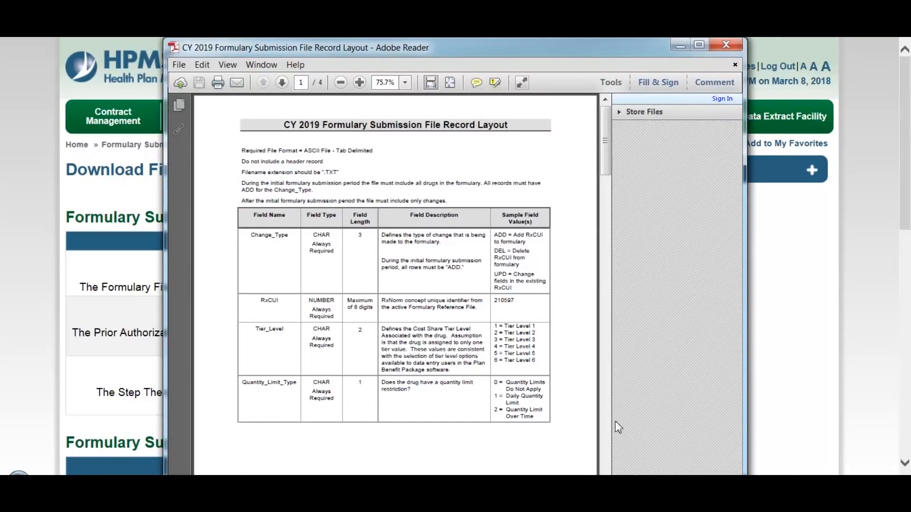
pyautogui.moveTo(606, 164); pyautogui.dragTo(613, 209)
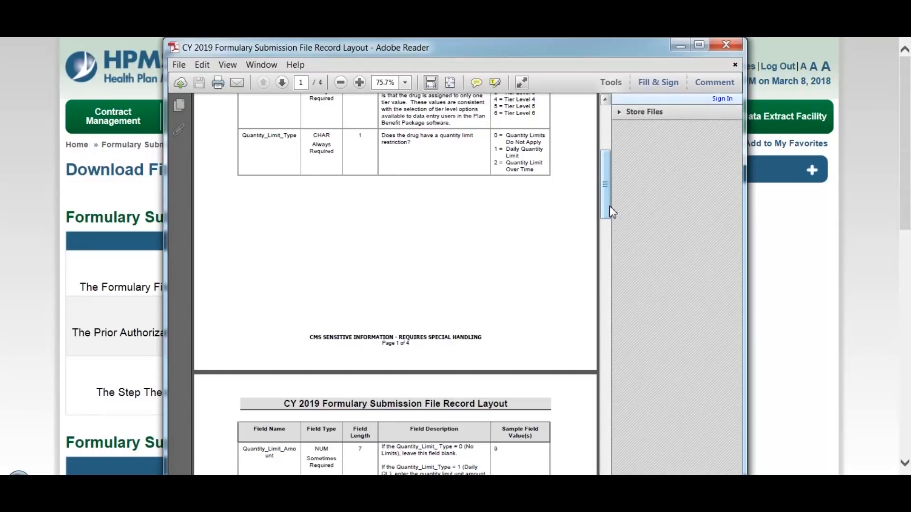
pyautogui.moveTo(608, 189); pyautogui.dragTo(605, 145)
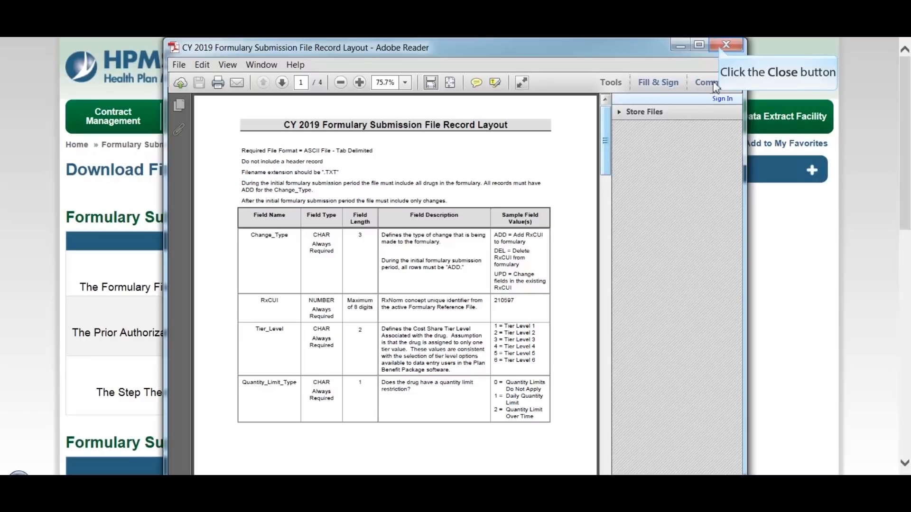
pyautogui.click(722, 46)
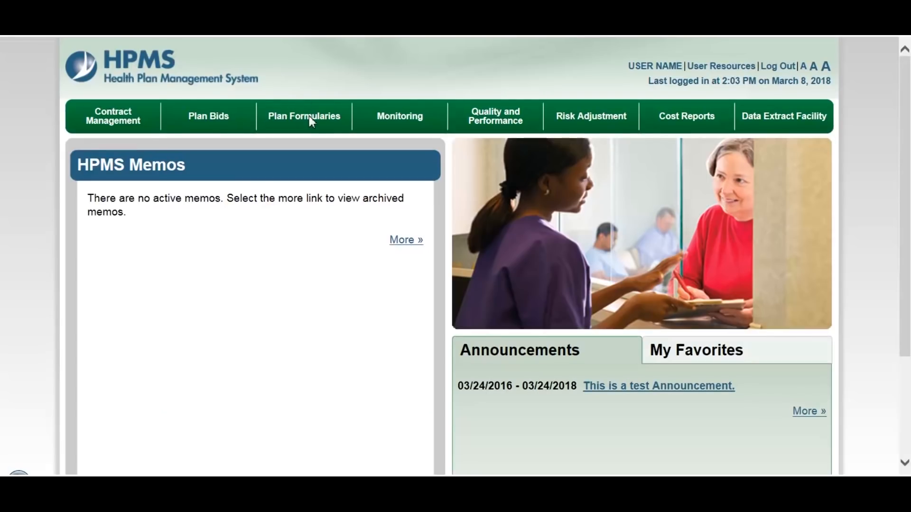
# Start a new CY 2019 formulary submission and answer No to being a Medicare-Medicaid Plan.
pyautogui.click(310, 118)
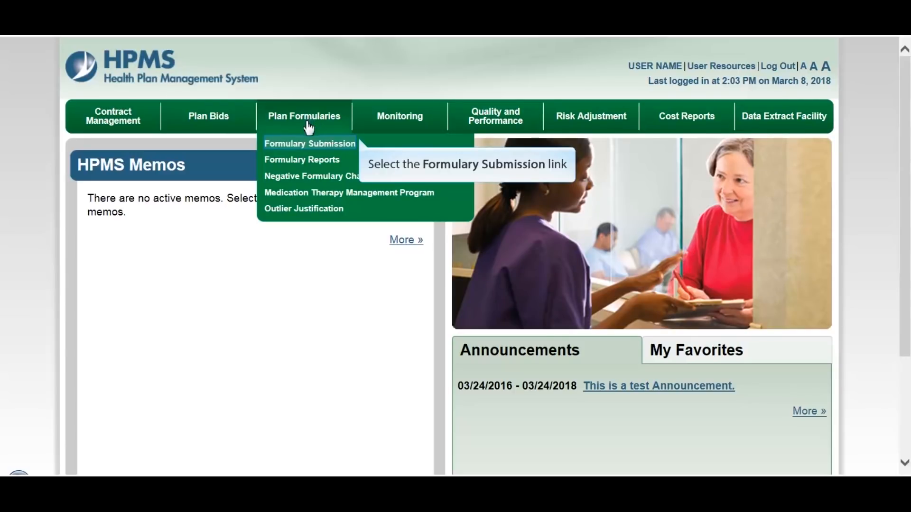
pyautogui.click(306, 143)
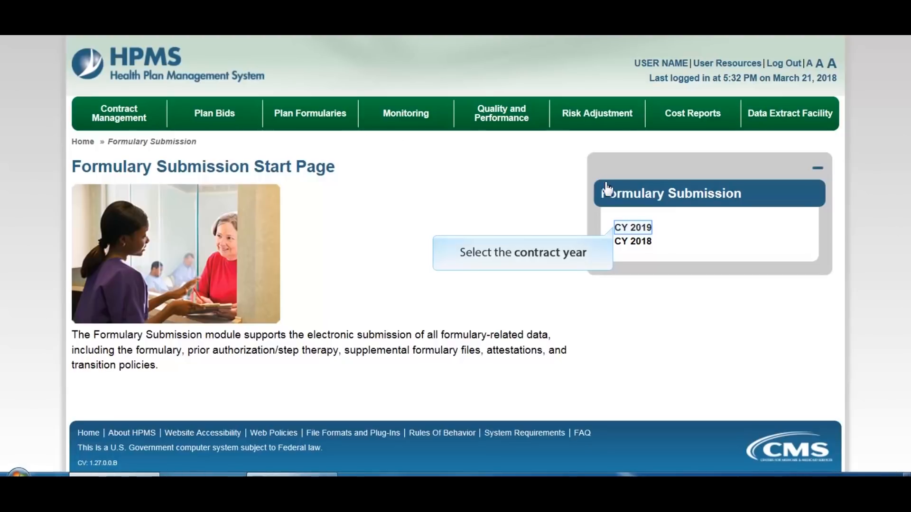
pyautogui.click(635, 231)
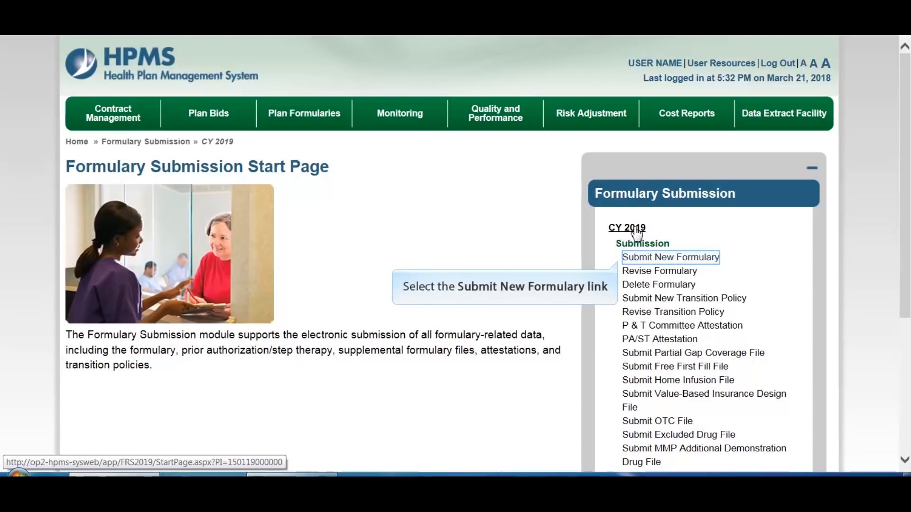
pyautogui.click(663, 258)
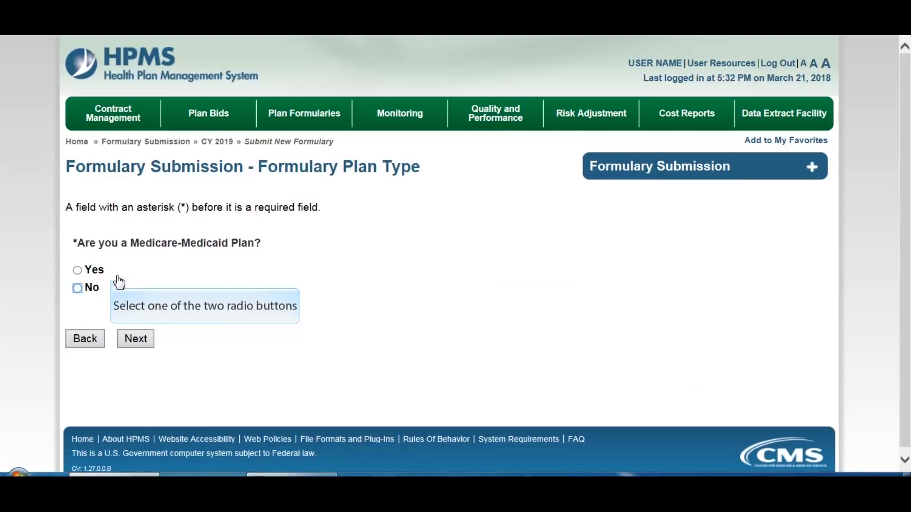
pyautogui.click(79, 290)
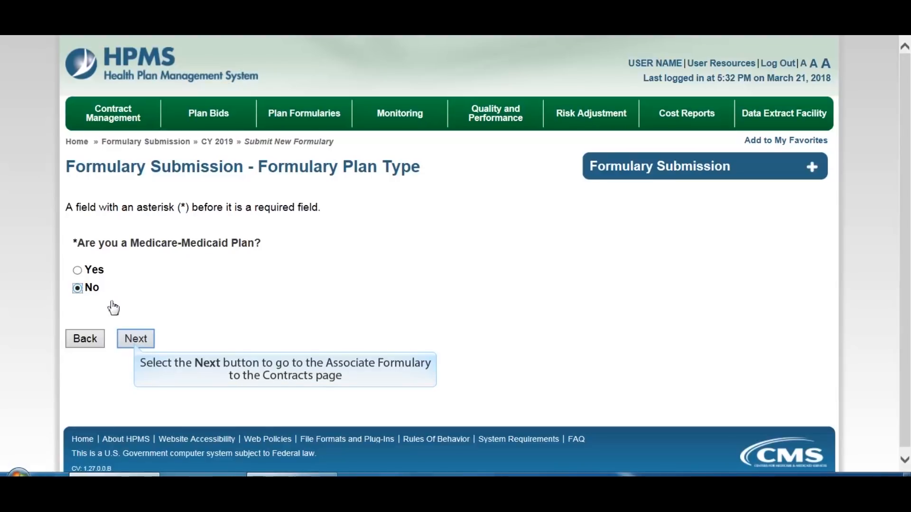
pyautogui.click(125, 342)
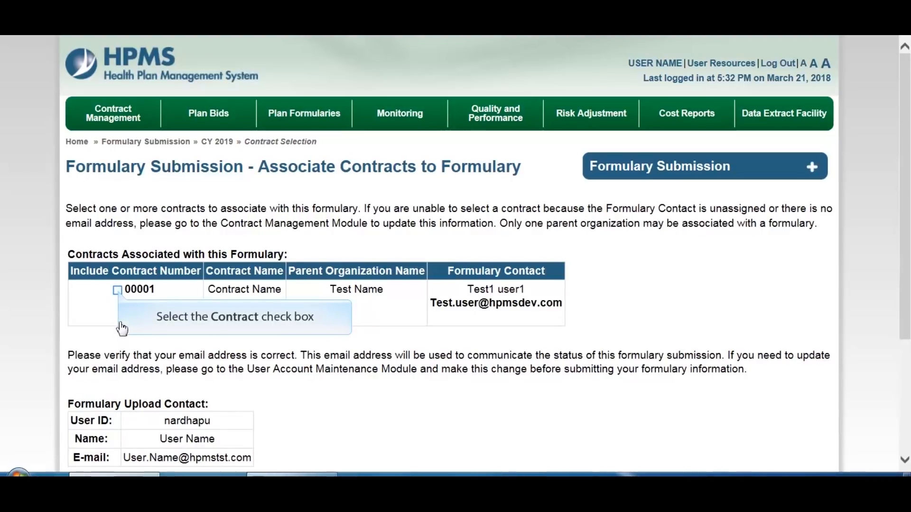
# Associate the listed contract with the formulary and continue to the Formulary Information page.
pyautogui.click(117, 291)
pyautogui.scroll(-2, 291, 401)
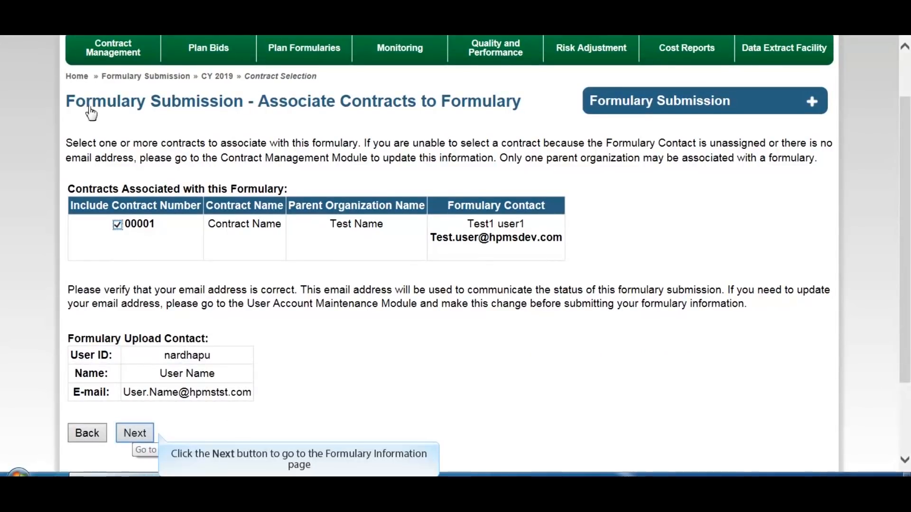
pyautogui.click(135, 434)
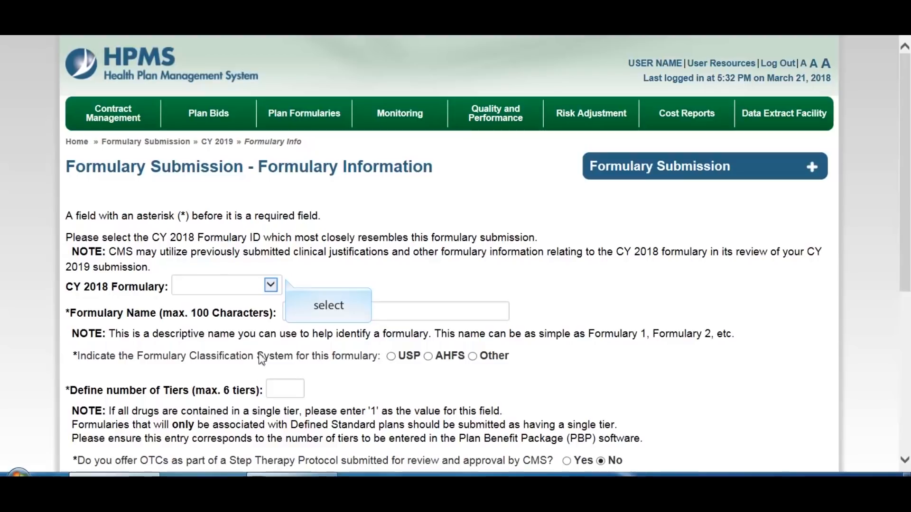
# Choose Test2 as the closest CY 2018 formulary and name the new formulary Test3.
pyautogui.click(271, 287)
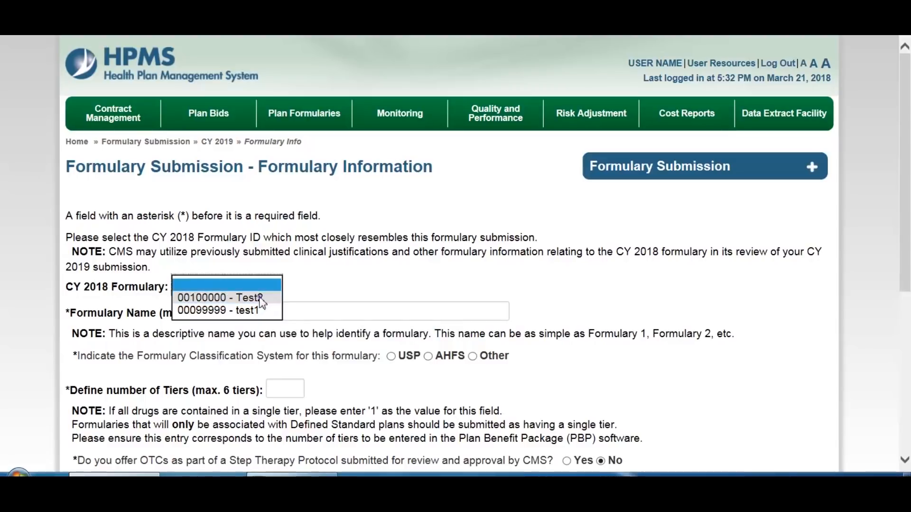
pyautogui.click(261, 298)
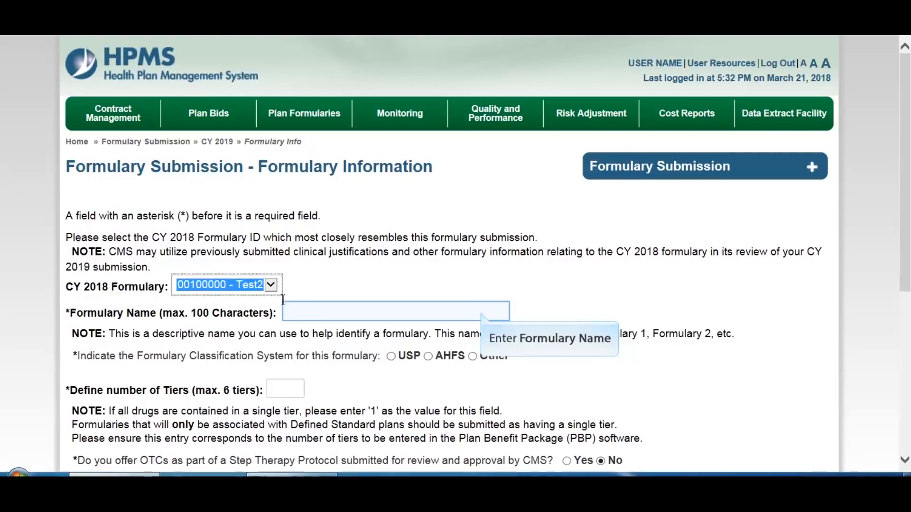
pyautogui.click(295, 313)
pyautogui.write('Test3')
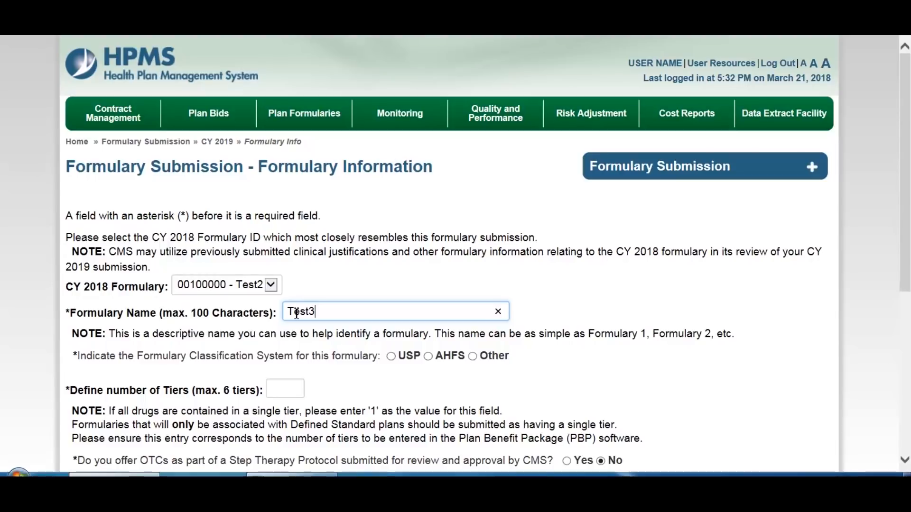
# Set the formulary classification system to USP and the number of tiers to 4.
pyautogui.scroll(-1, 296, 313)
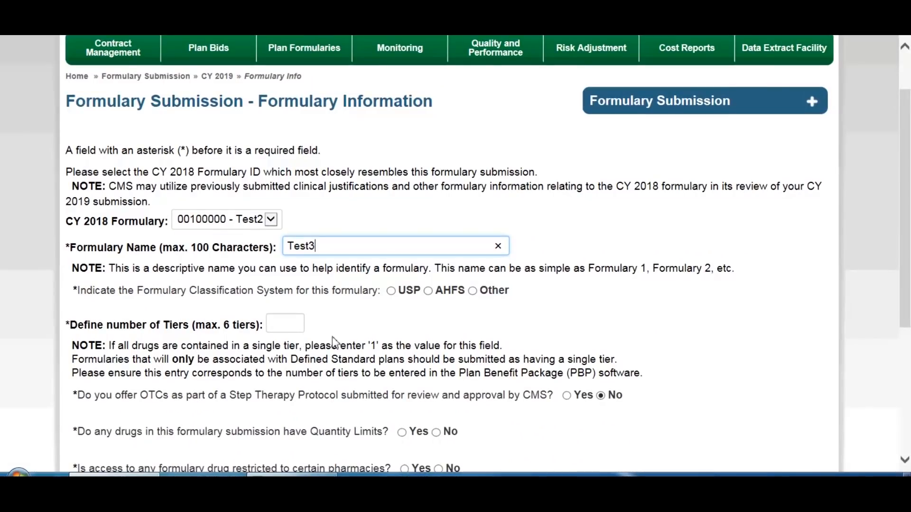
pyautogui.press('Tab')
pyautogui.press('space')
pyautogui.press('Tab')
pyautogui.write('4')
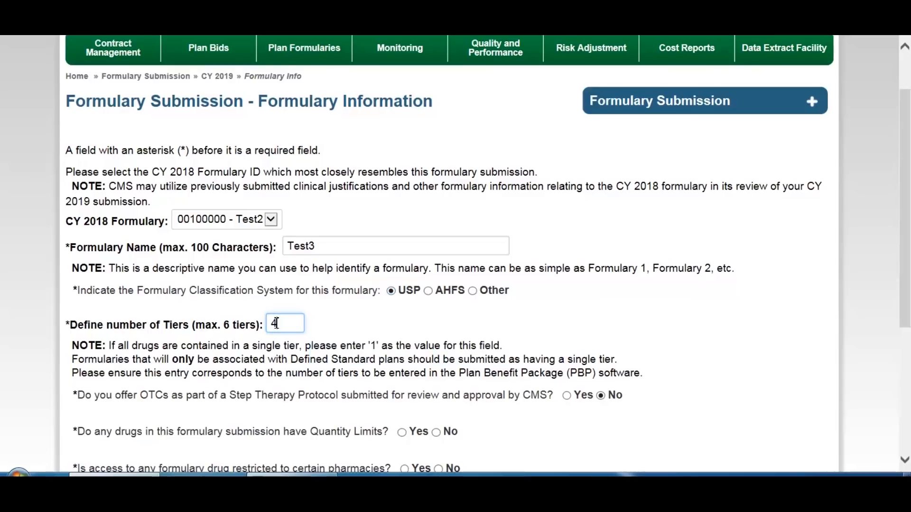
# Answer Yes to the OTC step therapy, quantity limits, pharmacy restriction, prior authorization and step therapy questions, and continue to the tier information.
pyautogui.scroll(-3, 276, 323)
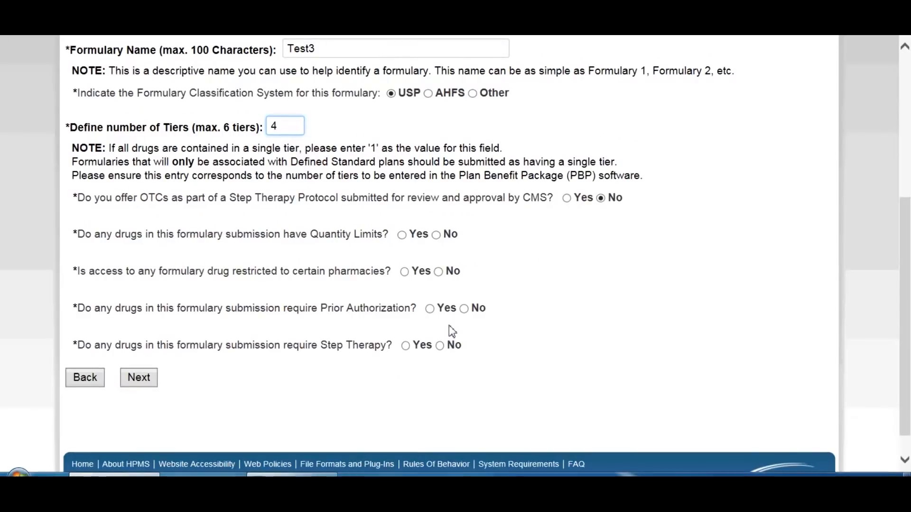
pyautogui.press('Tab')
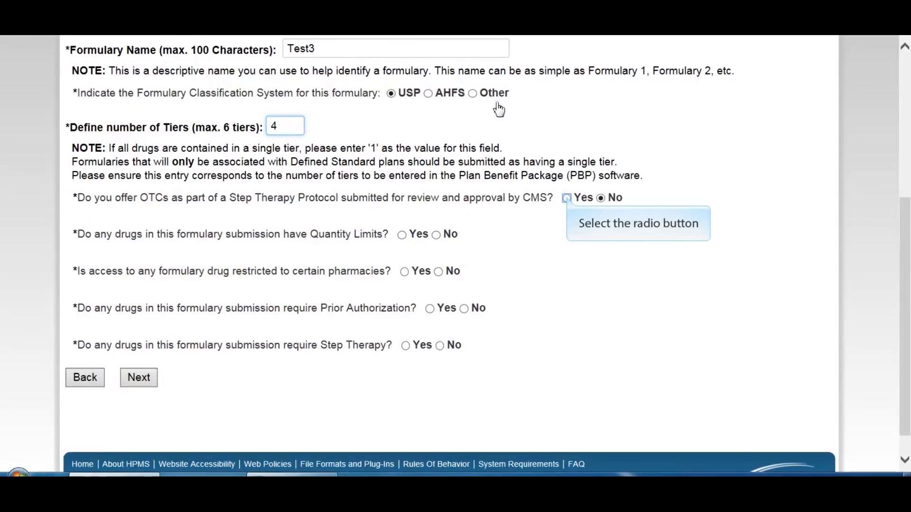
pyautogui.click(567, 199)
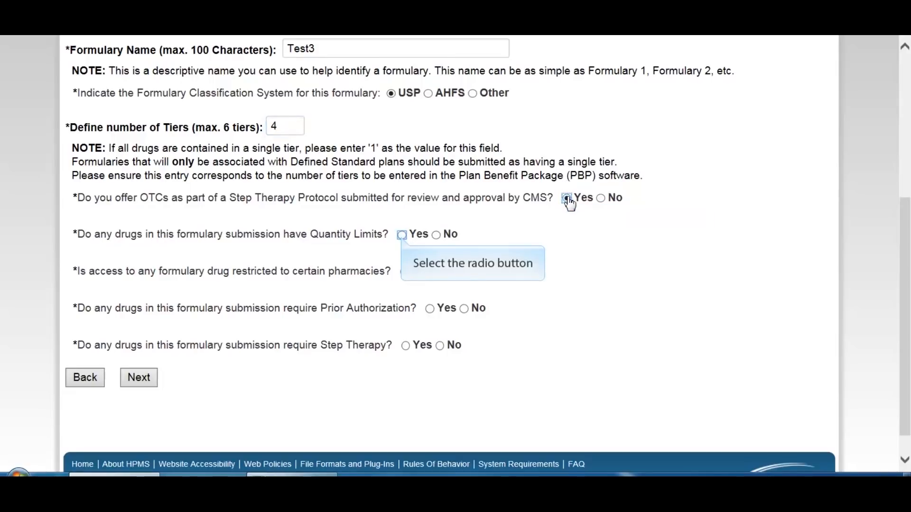
pyautogui.click(402, 236)
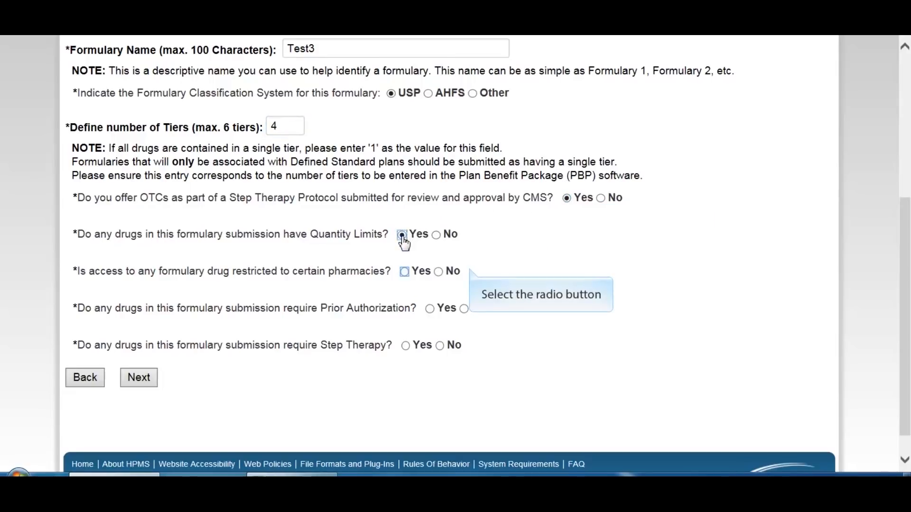
pyautogui.click(404, 273)
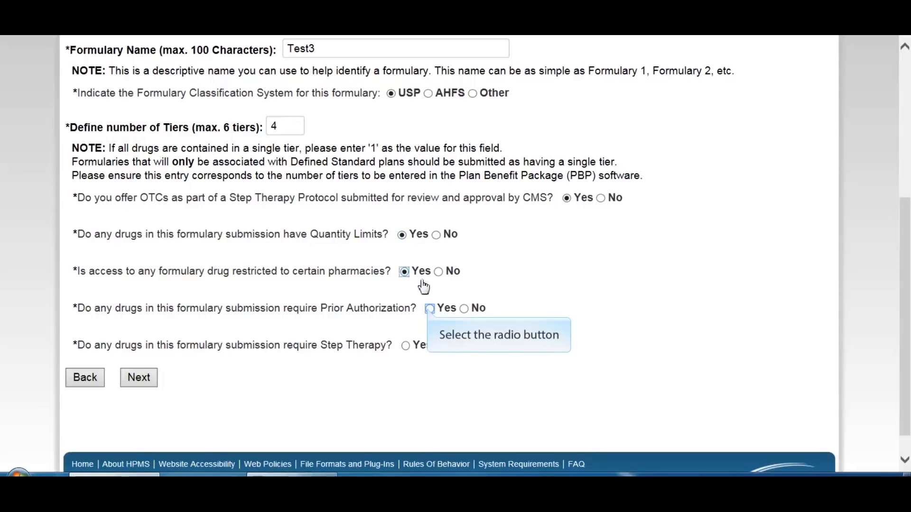
pyautogui.click(430, 309)
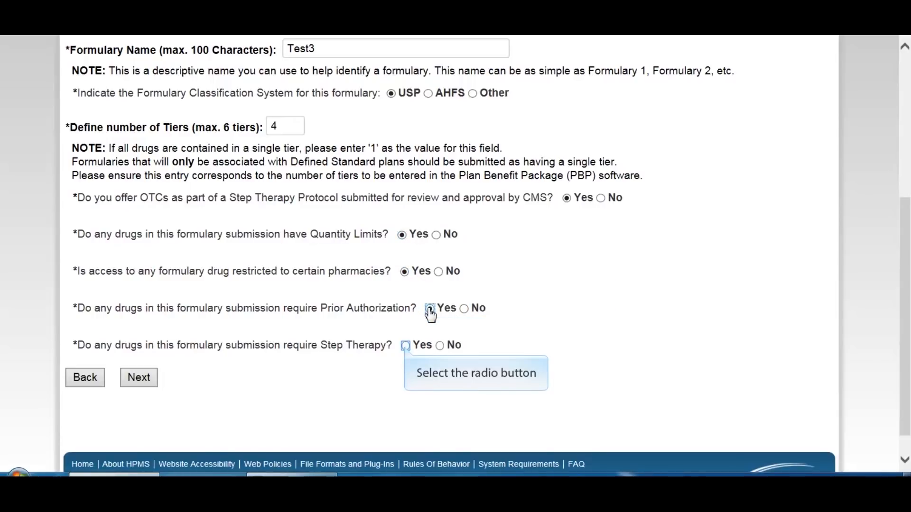
pyautogui.click(406, 346)
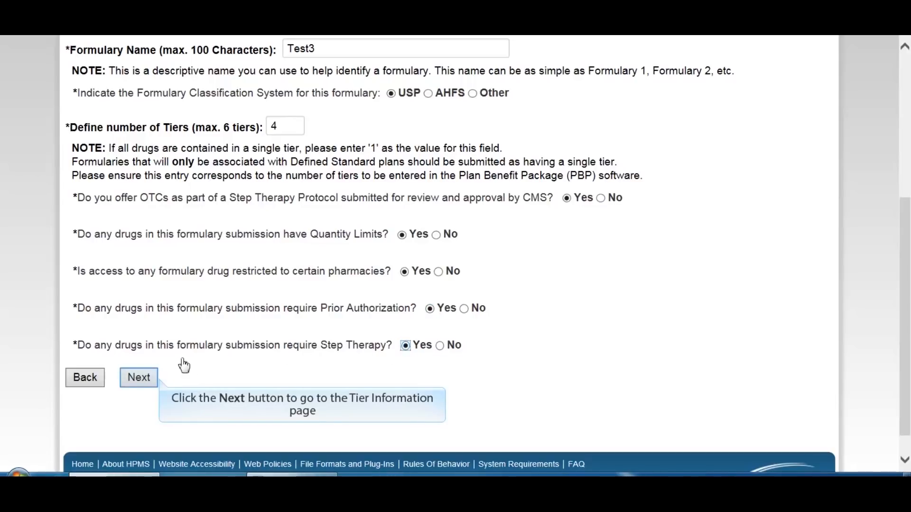
pyautogui.click(139, 381)
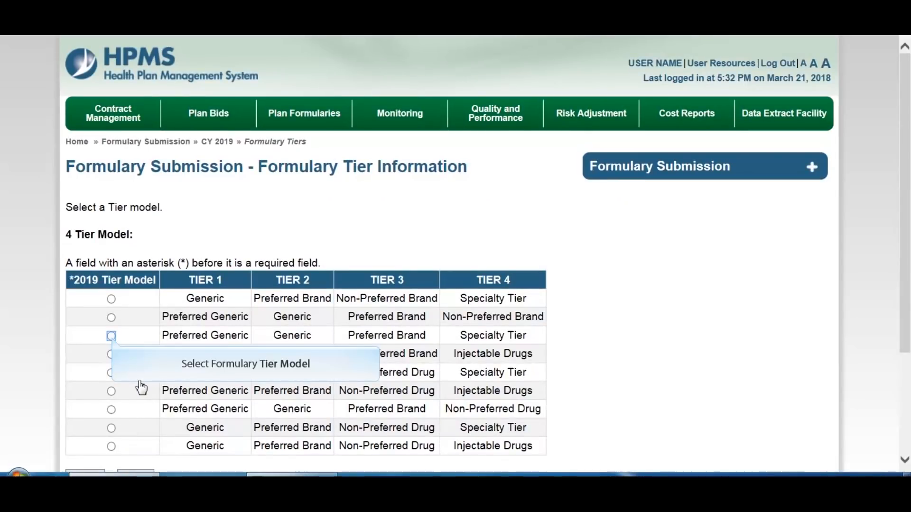
# Choose the tier model Preferred Generic, Generic, Preferred Brand, Specialty Tier and continue to the Upload Files page.
pyautogui.click(112, 336)
pyautogui.scroll(-1, 596, 361)
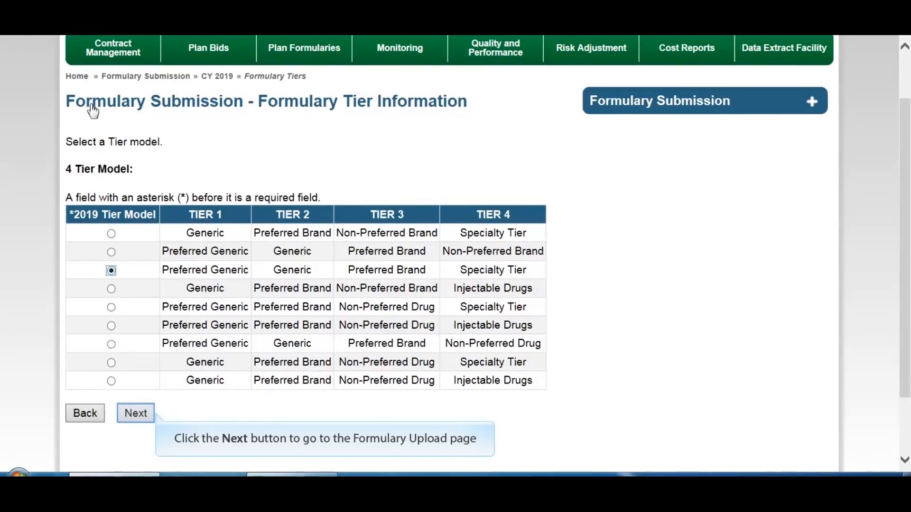
pyautogui.click(133, 411)
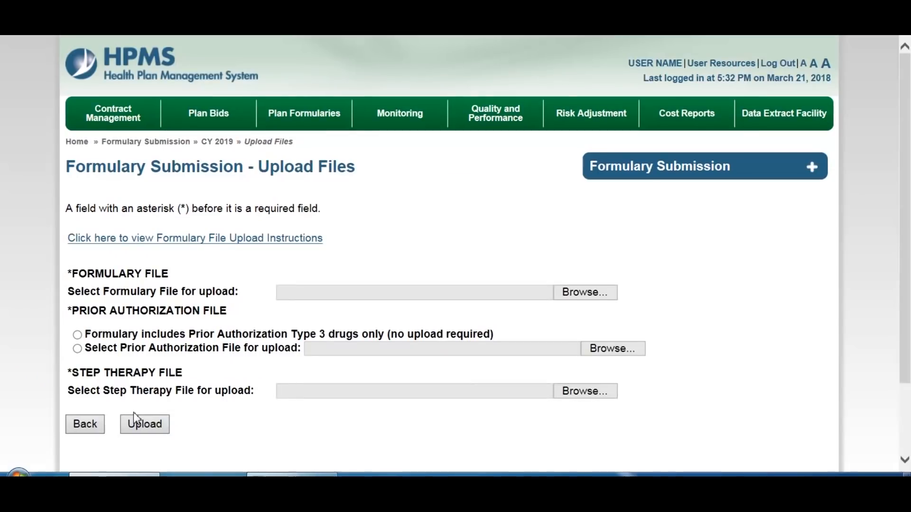
# Select 00100002-1-FR.txt from the C: drive as the Formulary File for upload.
pyautogui.click(580, 291)
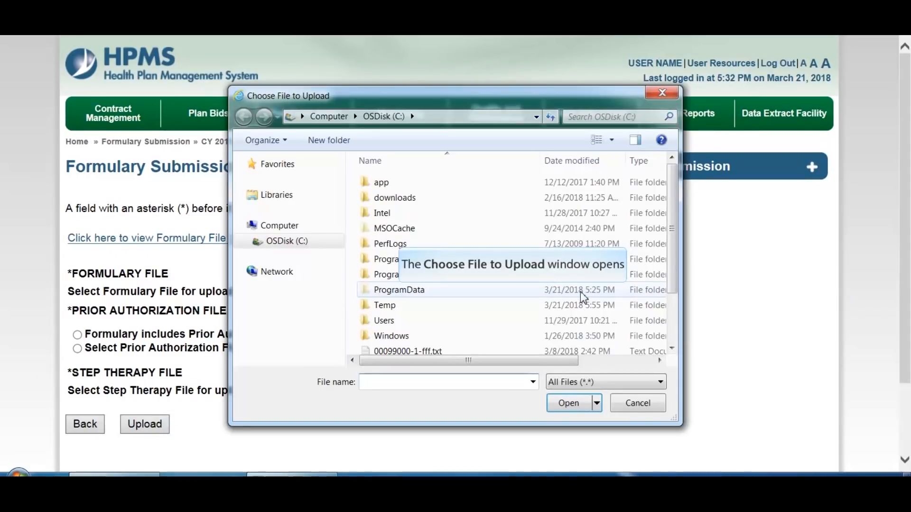
pyautogui.moveTo(677, 262); pyautogui.dragTo(686, 330)
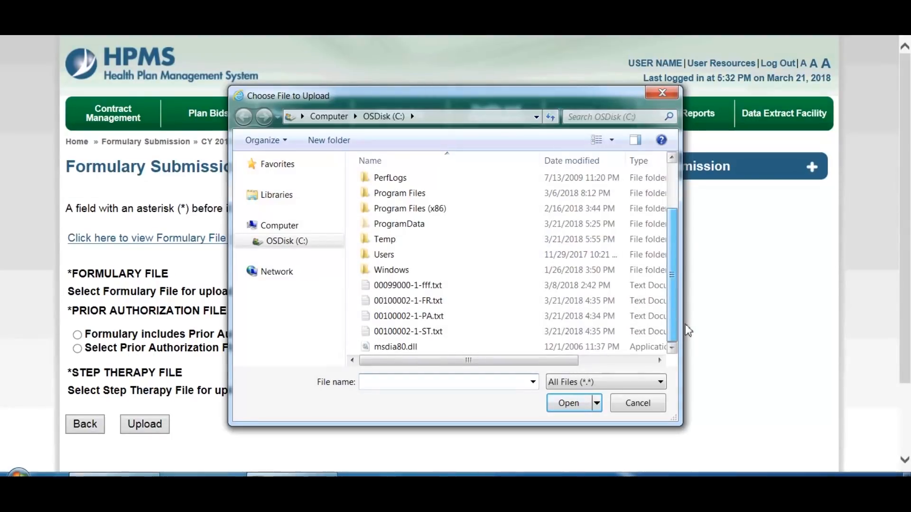
pyautogui.click(444, 300)
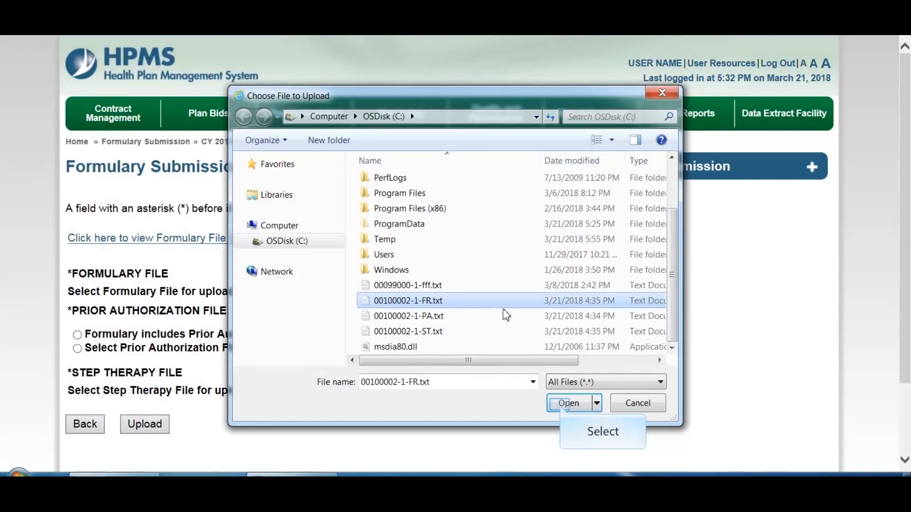
pyautogui.click(567, 403)
# Choose to upload a Prior Authorization File and select 00100002-1-PA.txt from the C: drive.
pyautogui.click(78, 350)
pyautogui.click(610, 349)
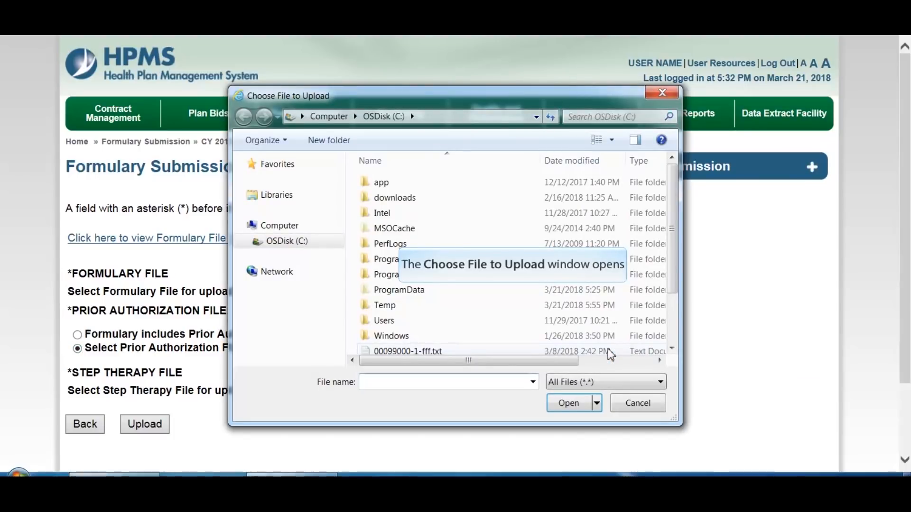
pyautogui.scroll(-2, 611, 344)
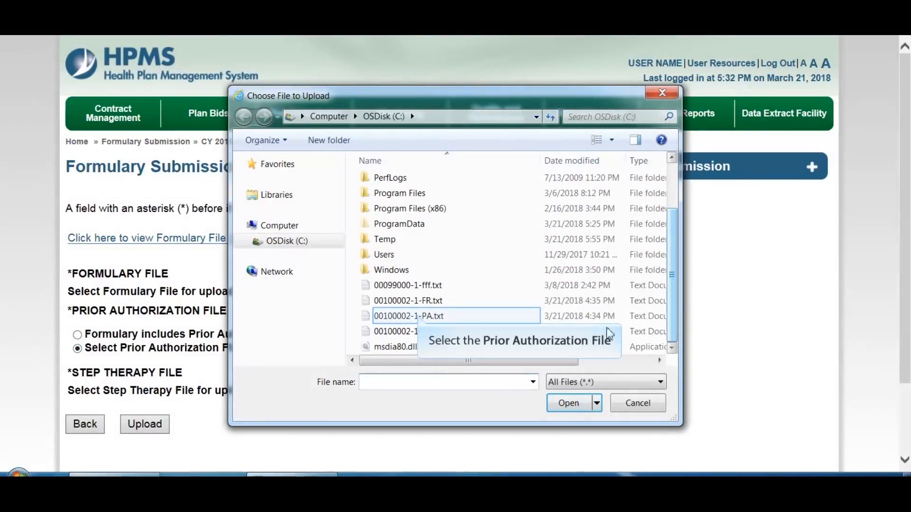
pyautogui.click(420, 317)
pyautogui.click(566, 403)
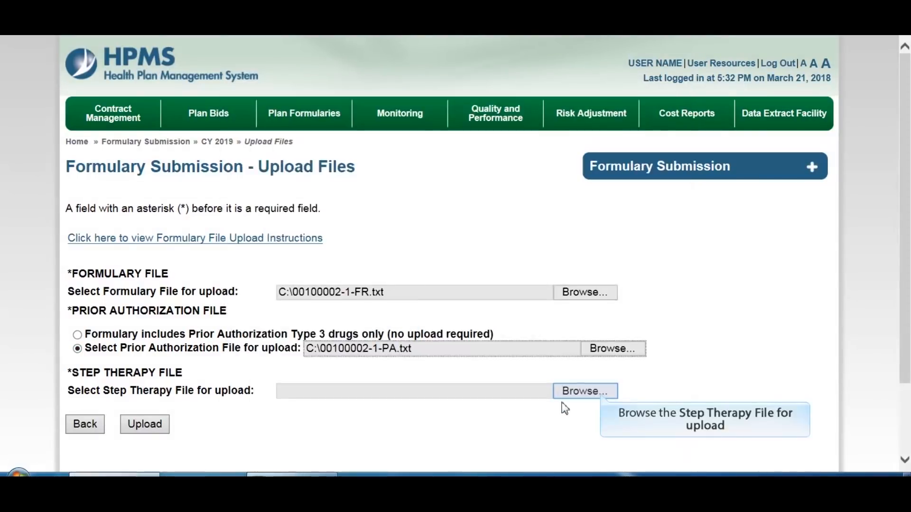
# Select 00100002-1-ST.txt as the Step Therapy File and upload the chosen files.
pyautogui.click(601, 393)
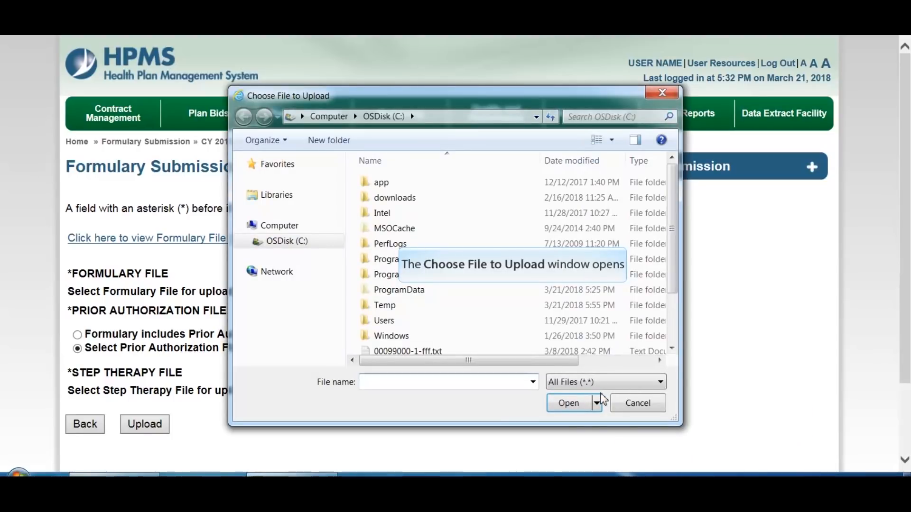
pyautogui.moveTo(672, 275); pyautogui.dragTo(677, 332)
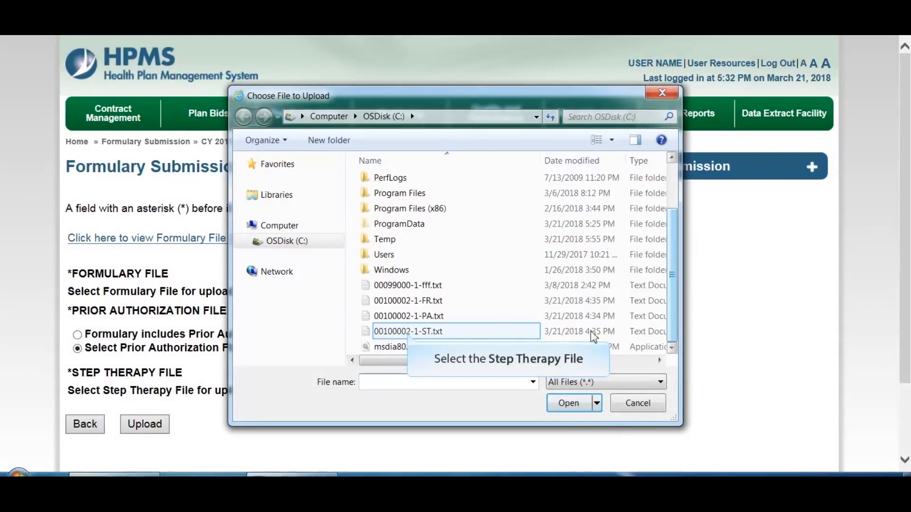
pyautogui.click(410, 333)
pyautogui.click(566, 404)
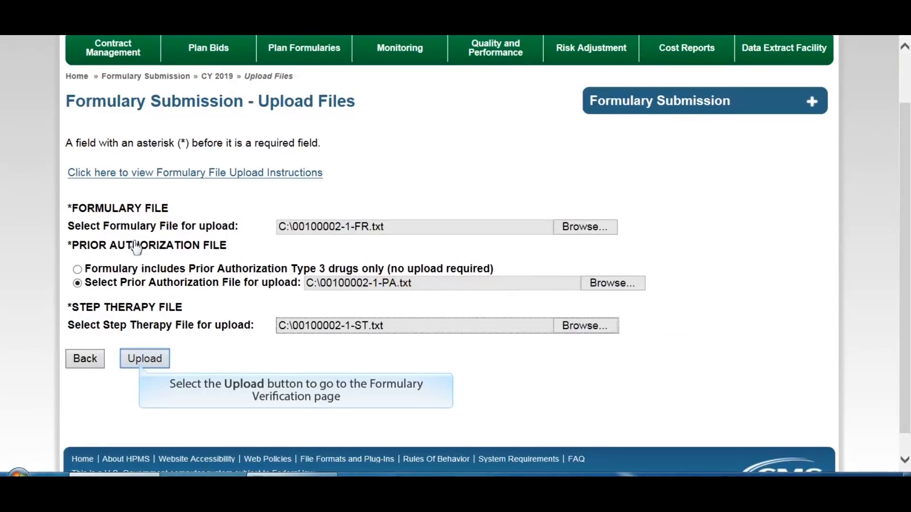
pyautogui.click(143, 359)
# Review the Test3 formulary details on the Verify Submission page and submit the formulary.
pyautogui.scroll(-1, 554, 328)
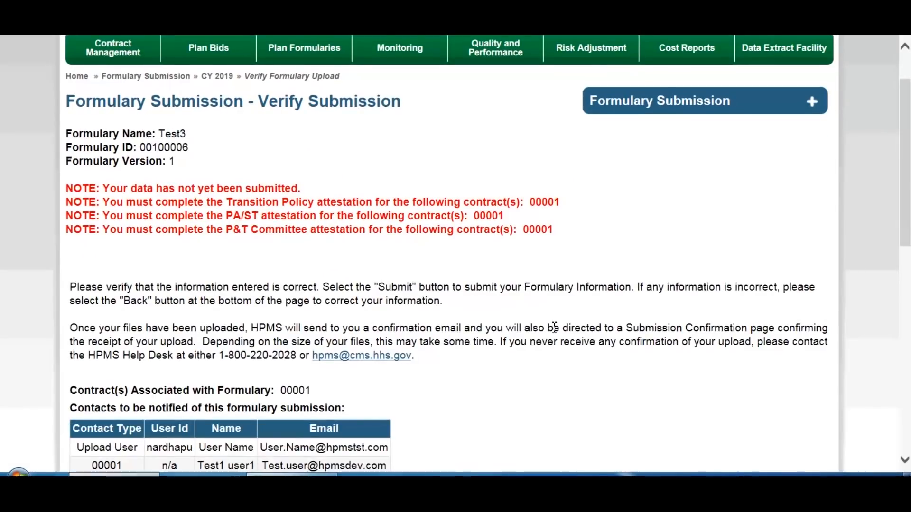
pyautogui.scroll(-2, 554, 328)
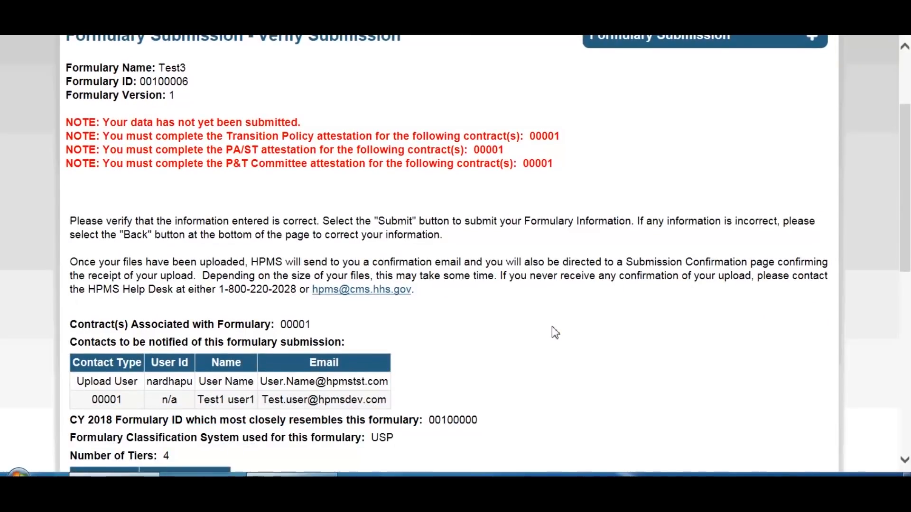
pyautogui.scroll(-1, 552, 332)
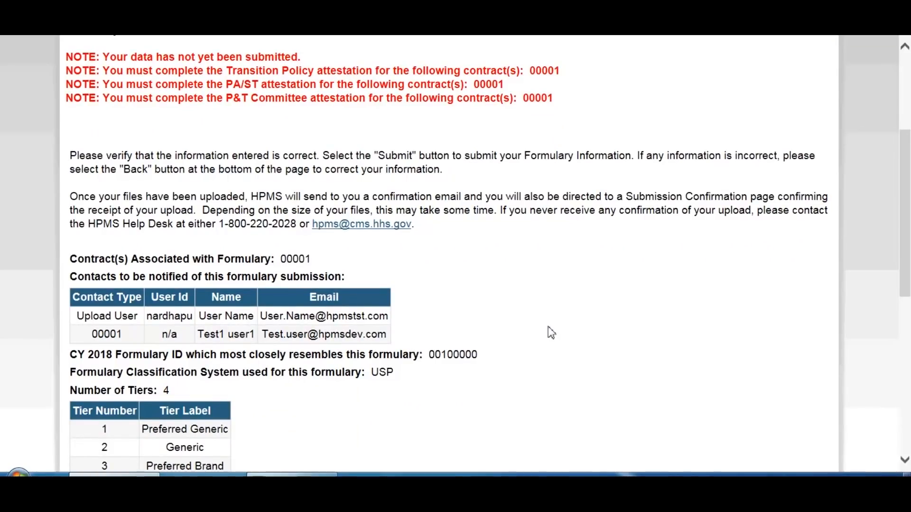
pyautogui.scroll(-1, 552, 332)
pyautogui.scroll(-6, 551, 332)
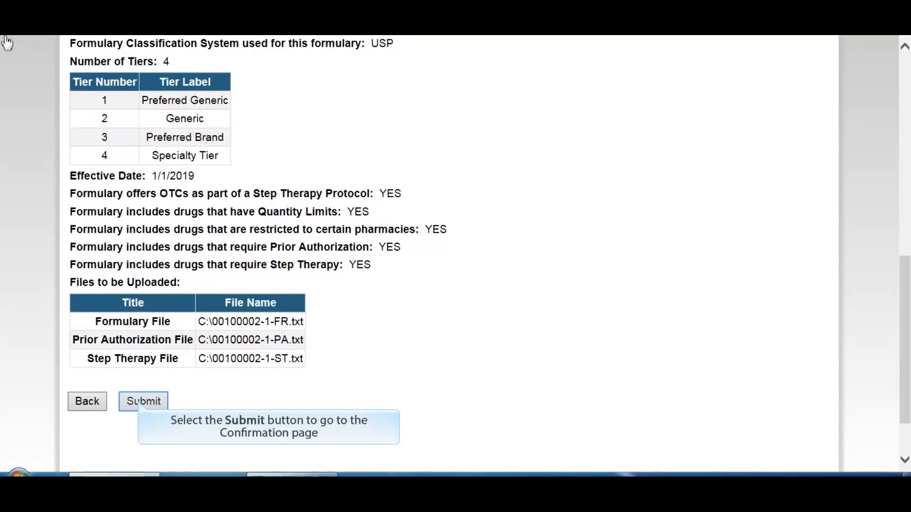
pyautogui.click(142, 404)
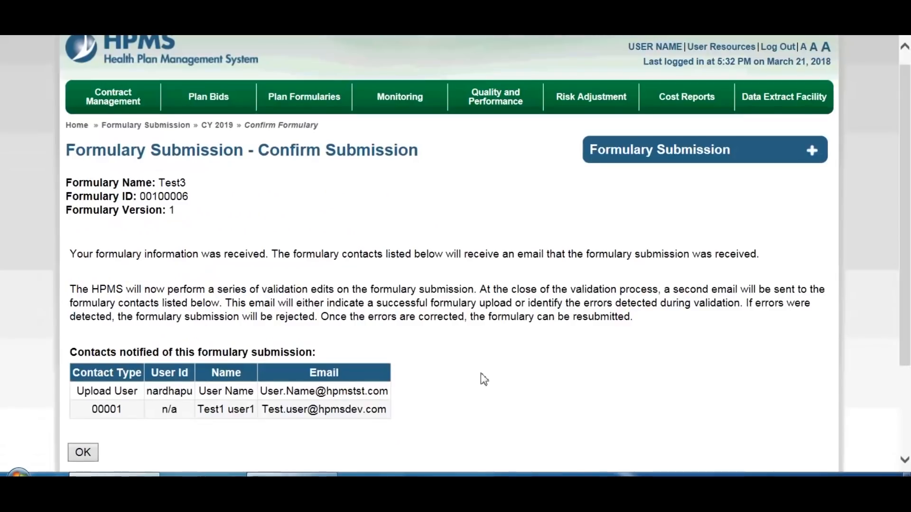
pyautogui.scroll(-1, 484, 380)
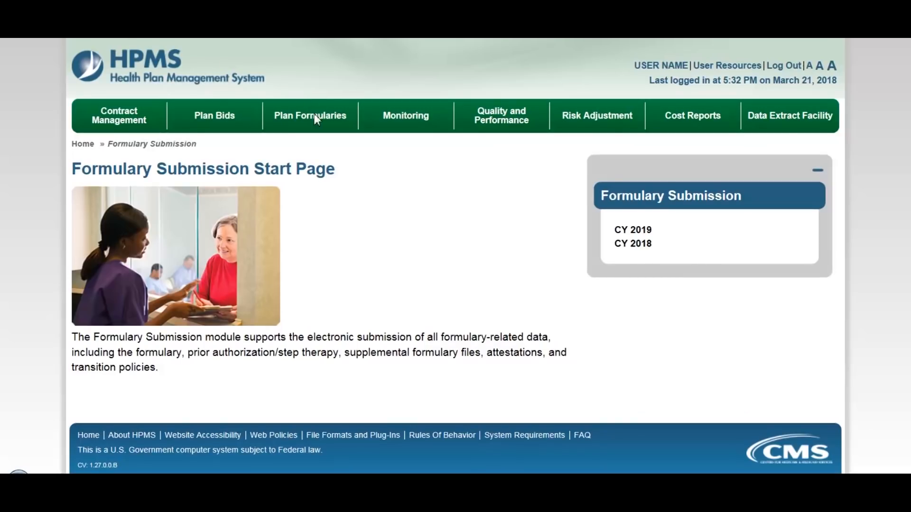
# Go to the CY 2019 Formulary Reports and choose the Formulary Status History Report to set its parameters.
pyautogui.click(316, 119)
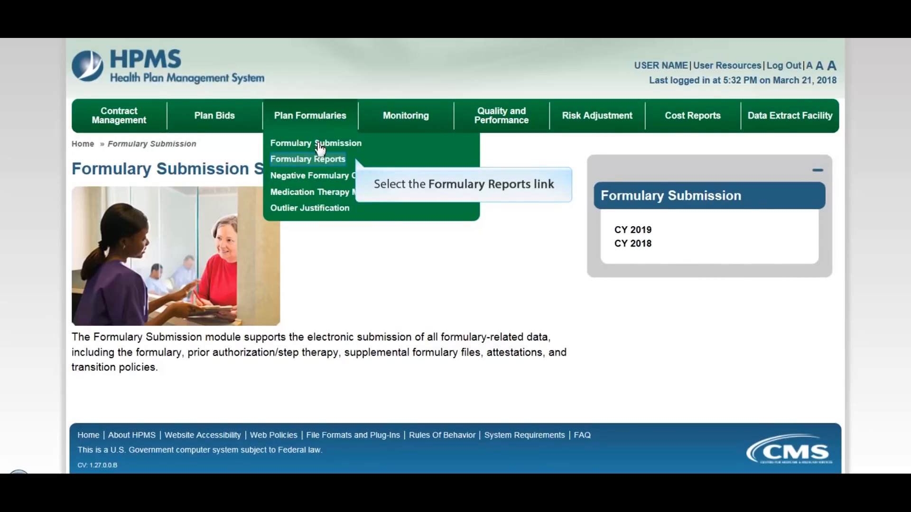
pyautogui.click(320, 161)
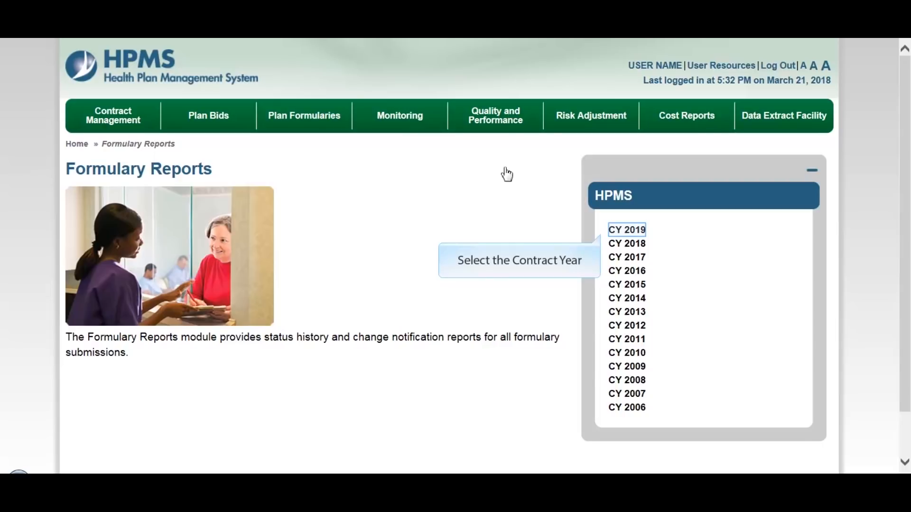
pyautogui.click(632, 231)
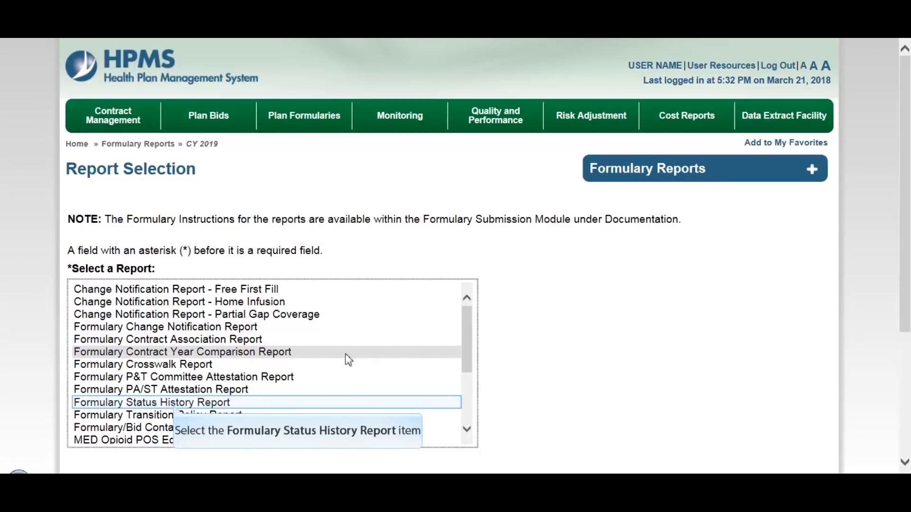
pyautogui.click(175, 404)
pyautogui.scroll(-3, 503, 395)
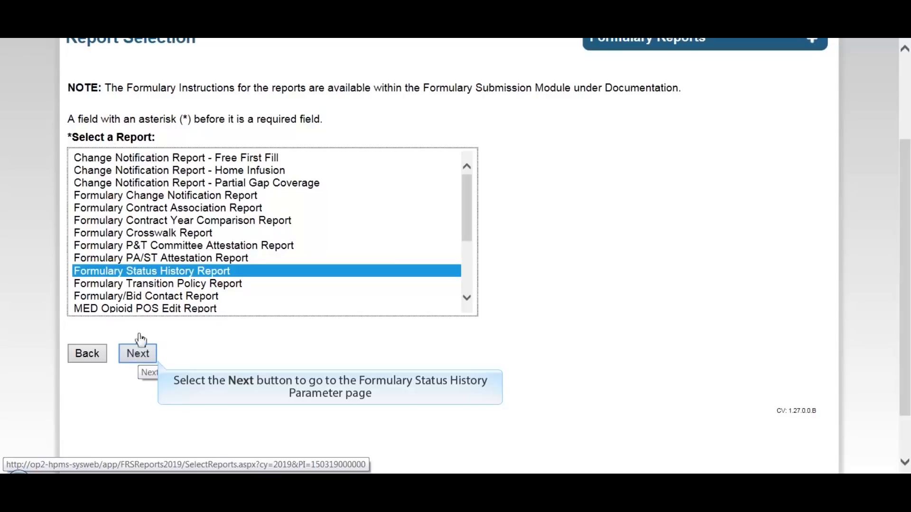
pyautogui.click(140, 359)
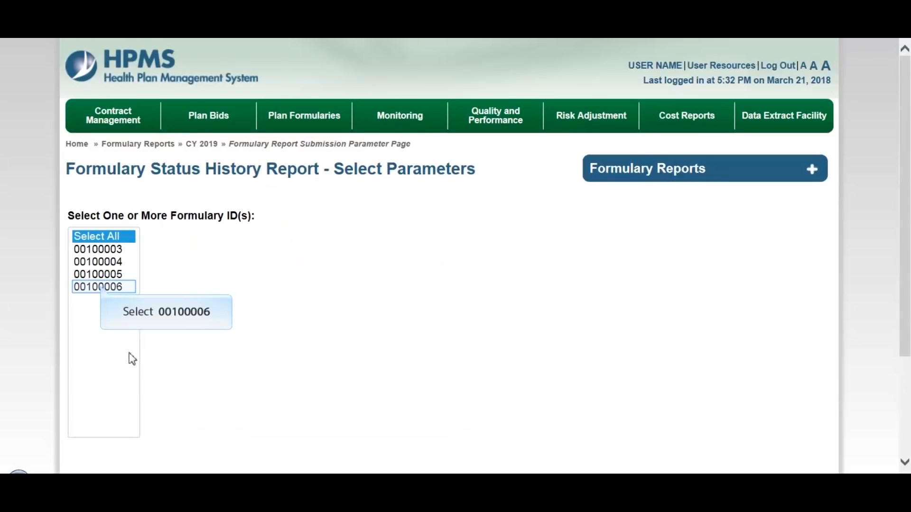
# Run the status history report for formulary 00100006 and view the email behind its Successfully Validated status.
pyautogui.click(102, 287)
pyautogui.scroll(-1, 224, 335)
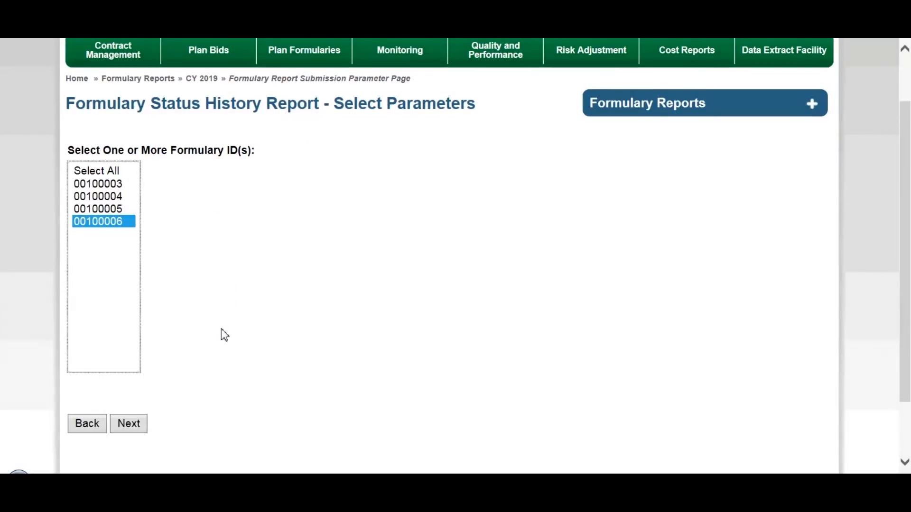
pyautogui.click(132, 426)
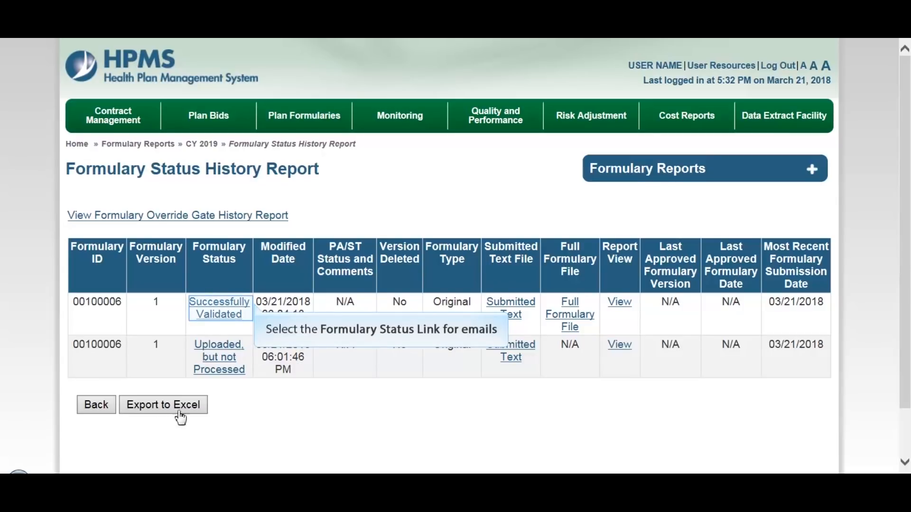
pyautogui.click(228, 308)
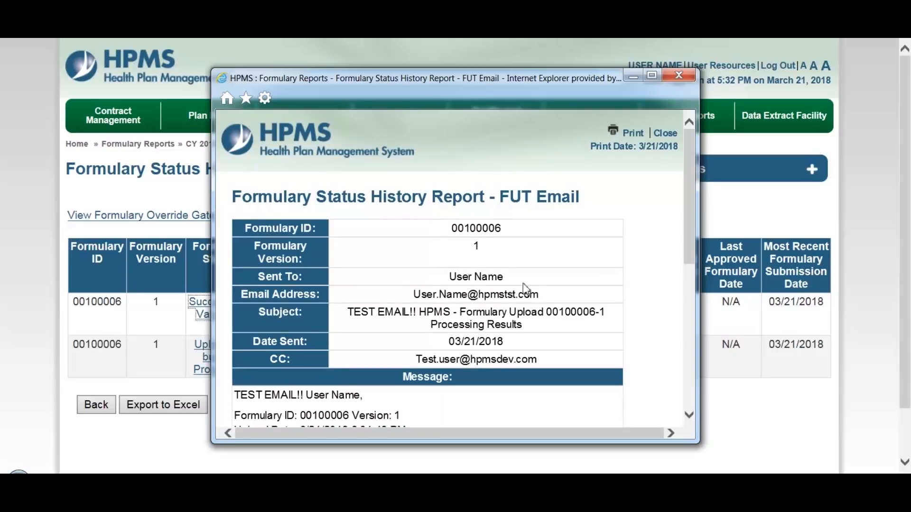
pyautogui.moveTo(690, 175); pyautogui.dragTo(713, 279)
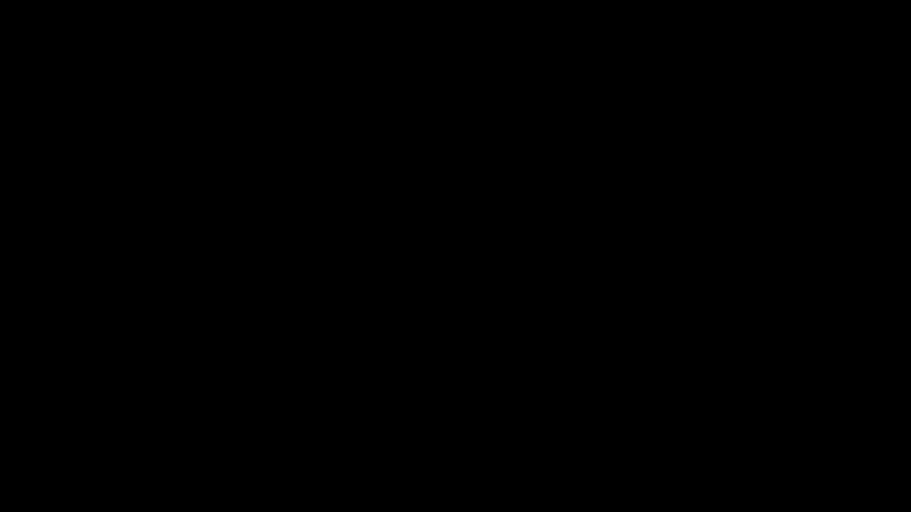